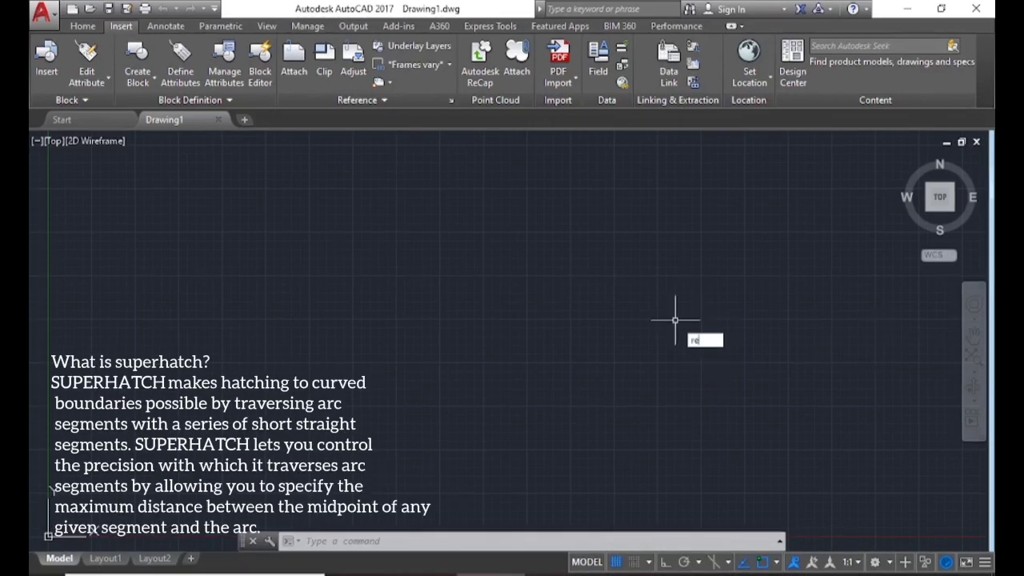
# Draw a rectangle with REC as the fill boundary and bring up the Express Tools commands
pyautogui.write('rec')
pyautogui.press('Return')
pyautogui.click(389, 238)
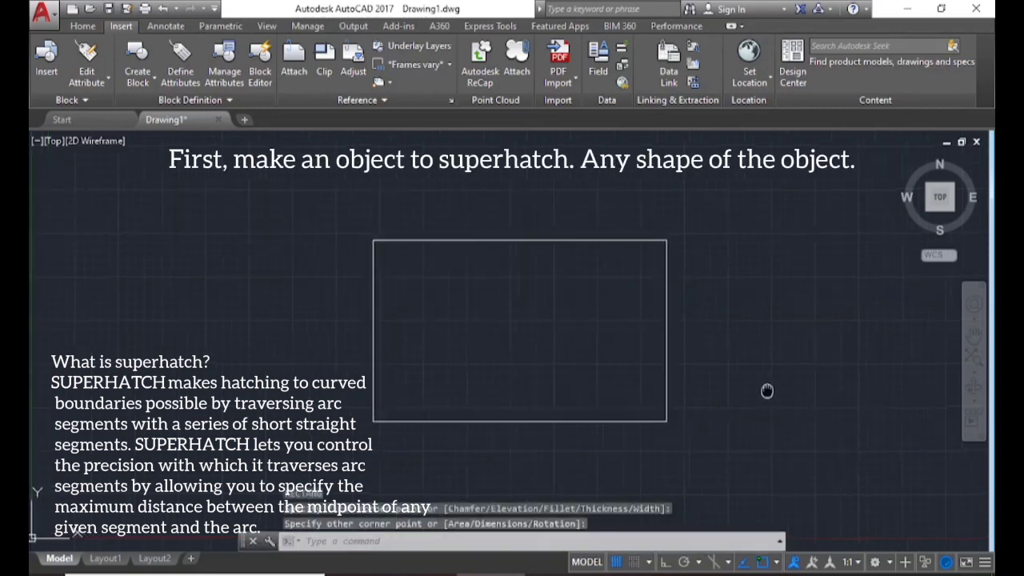
pyautogui.moveTo(794, 388); pyautogui.dragTo(672, 381, button='middle')
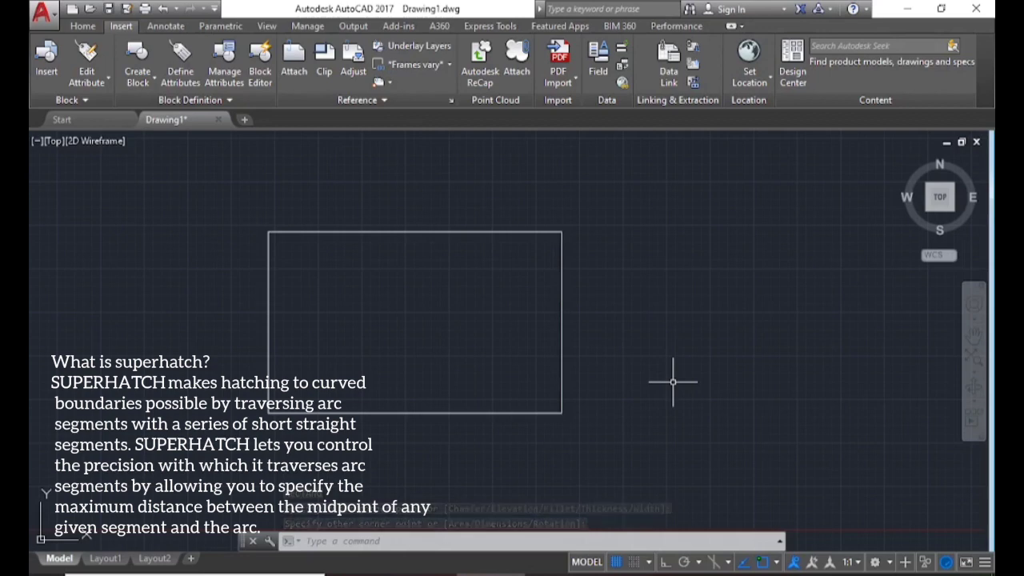
pyautogui.click(477, 28)
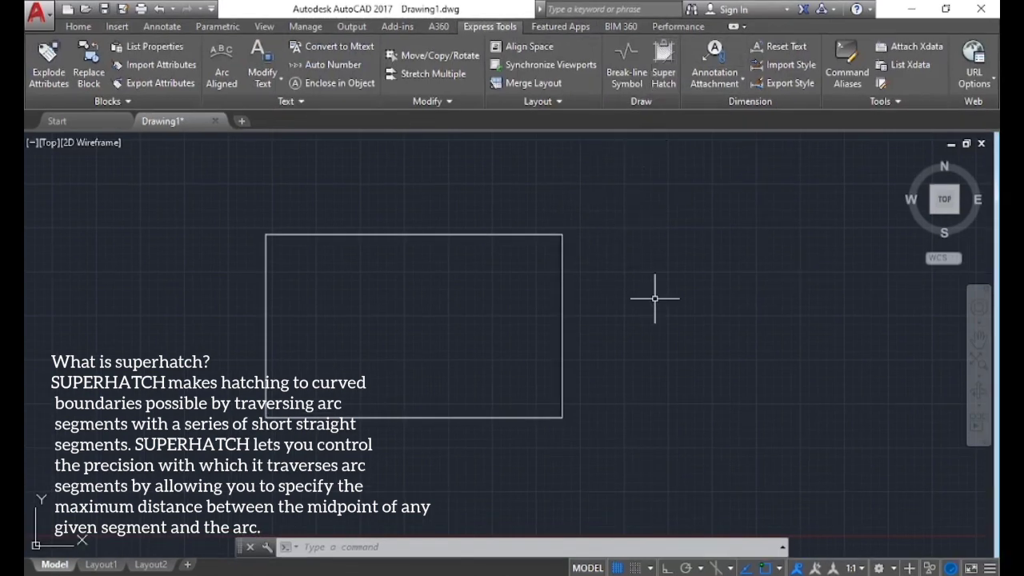
# Start SUPERHATCH and attach the forest-road JPG as the image pattern with default settings
pyautogui.write('su')
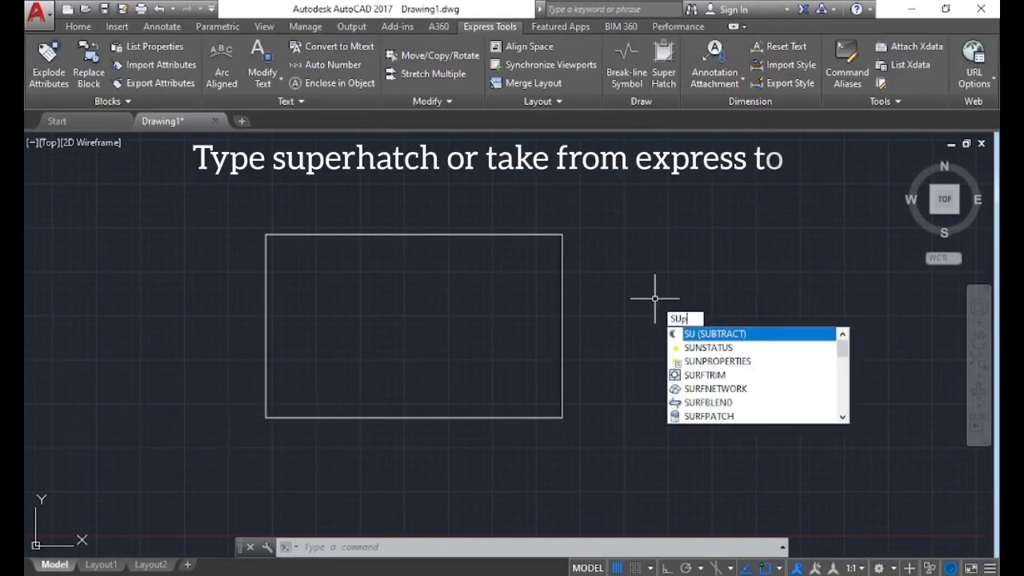
pyautogui.write('p')
pyautogui.click(729, 334)
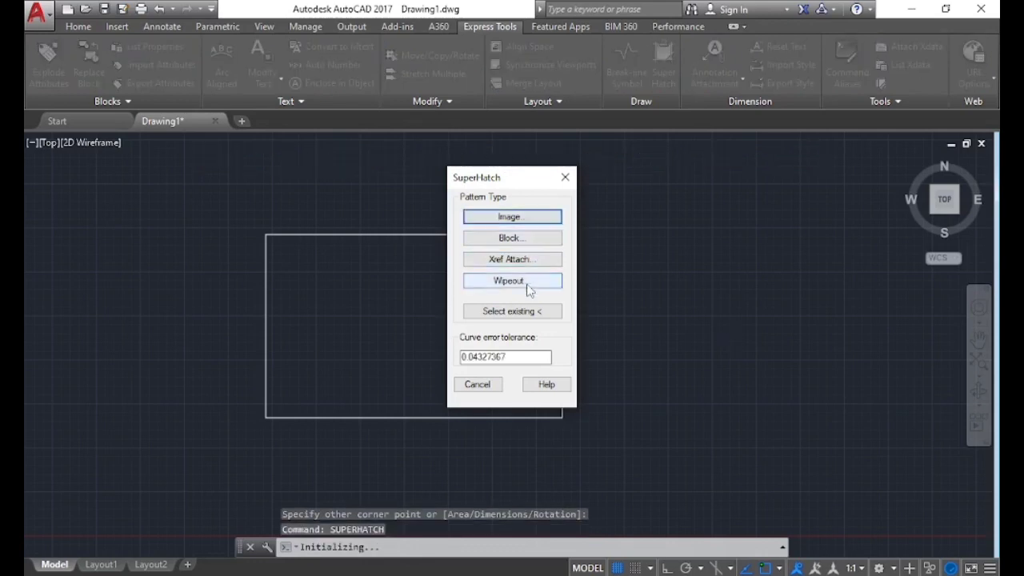
pyautogui.click(519, 217)
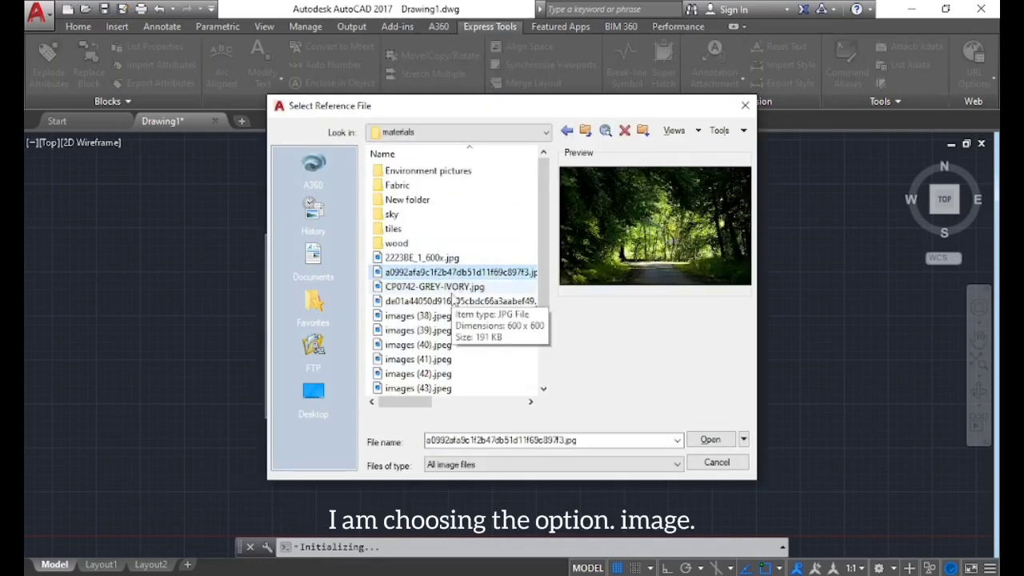
pyautogui.click(709, 439)
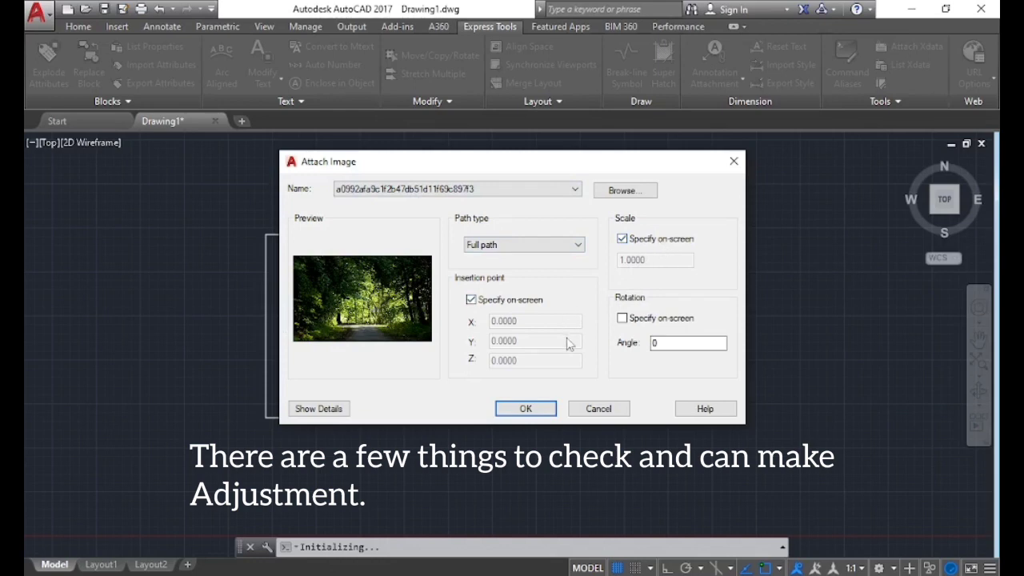
pyautogui.click(525, 409)
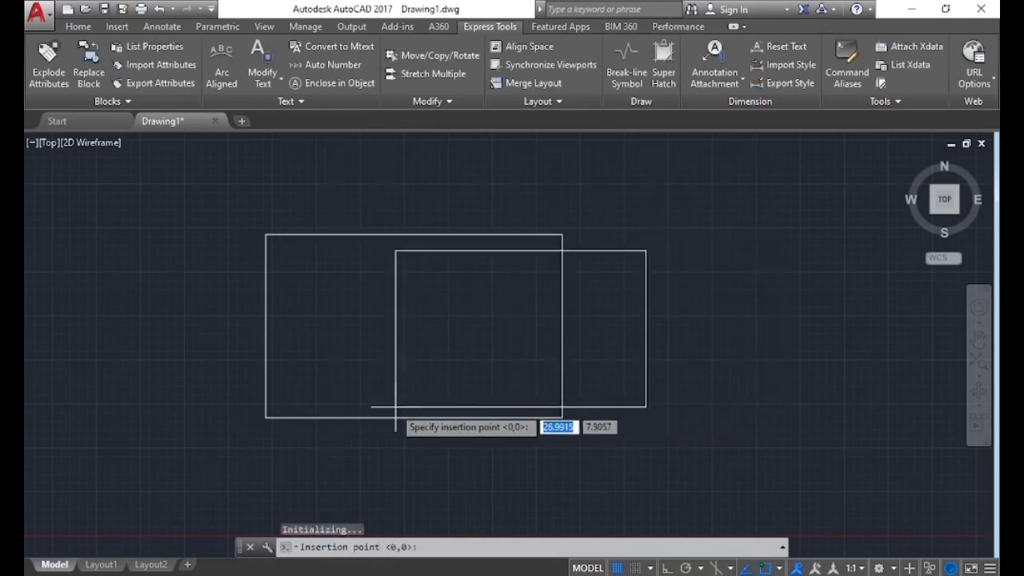
# Anchor the forest image at the rectangle's lower-left corner at scale 1 and fill the rectangle
pyautogui.click(266, 416)
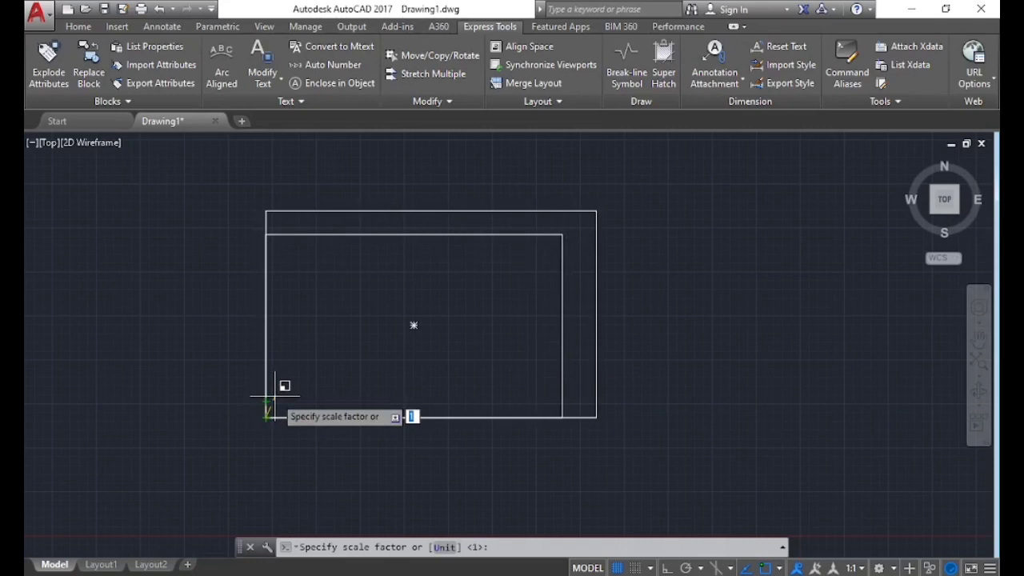
pyautogui.press('Return')
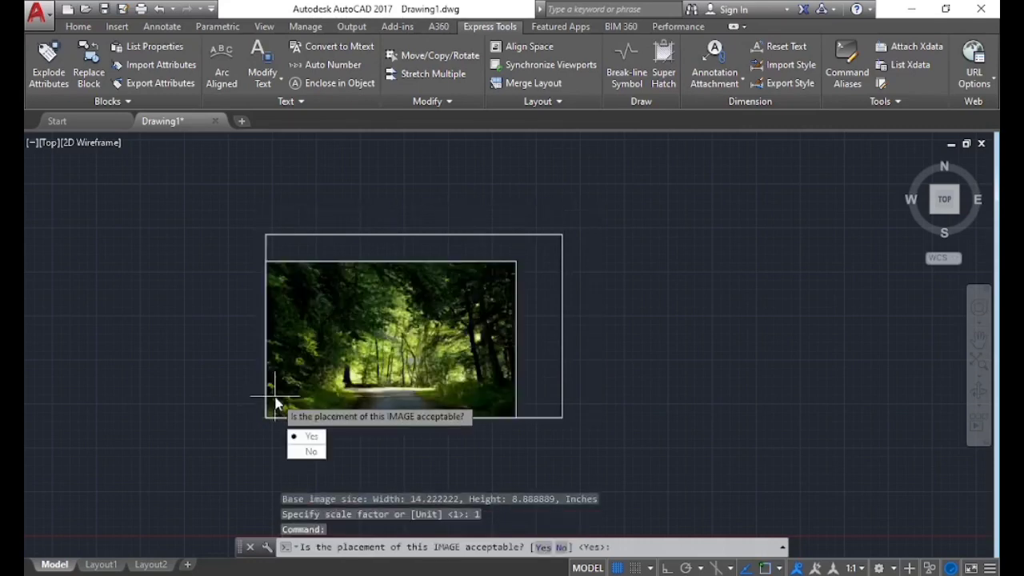
pyautogui.click(318, 438)
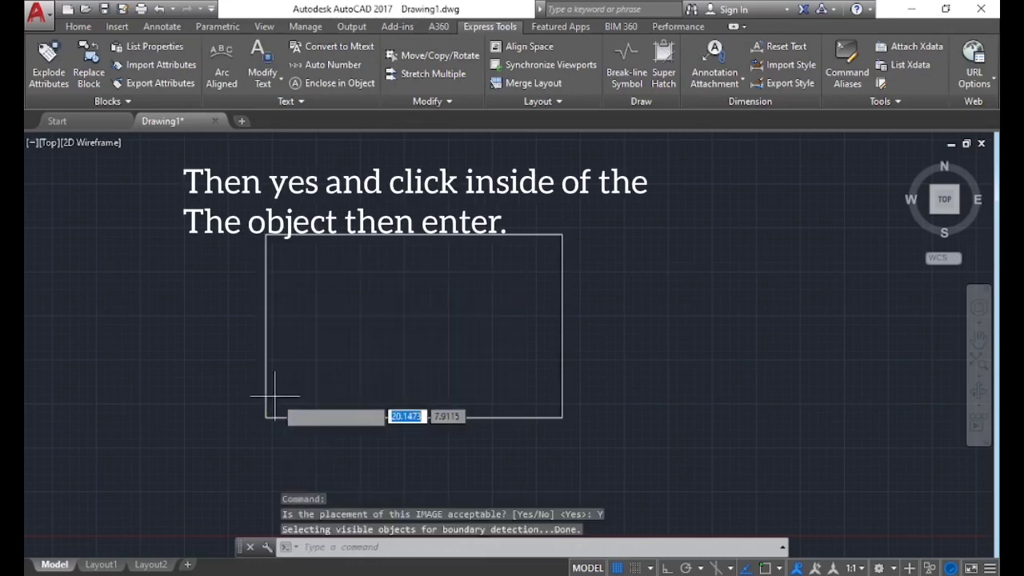
pyautogui.click(406, 321)
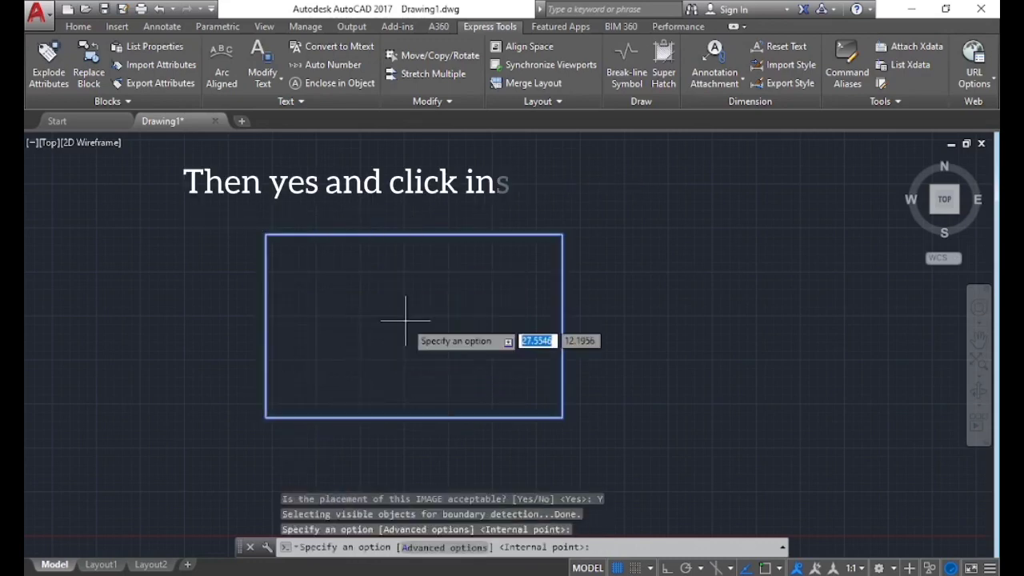
pyautogui.press('Return')
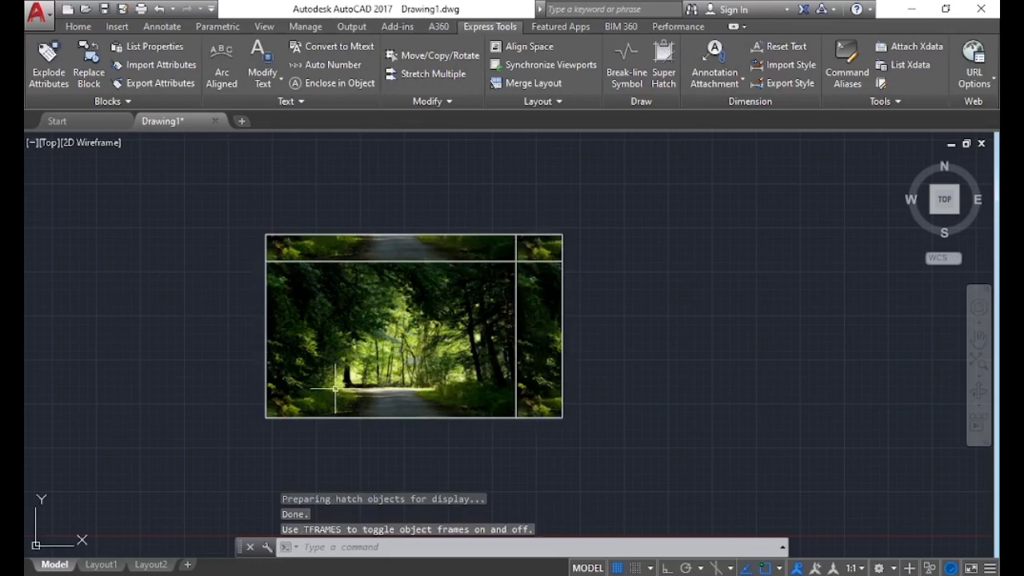
pyautogui.hotkey('ctrl', 'z')
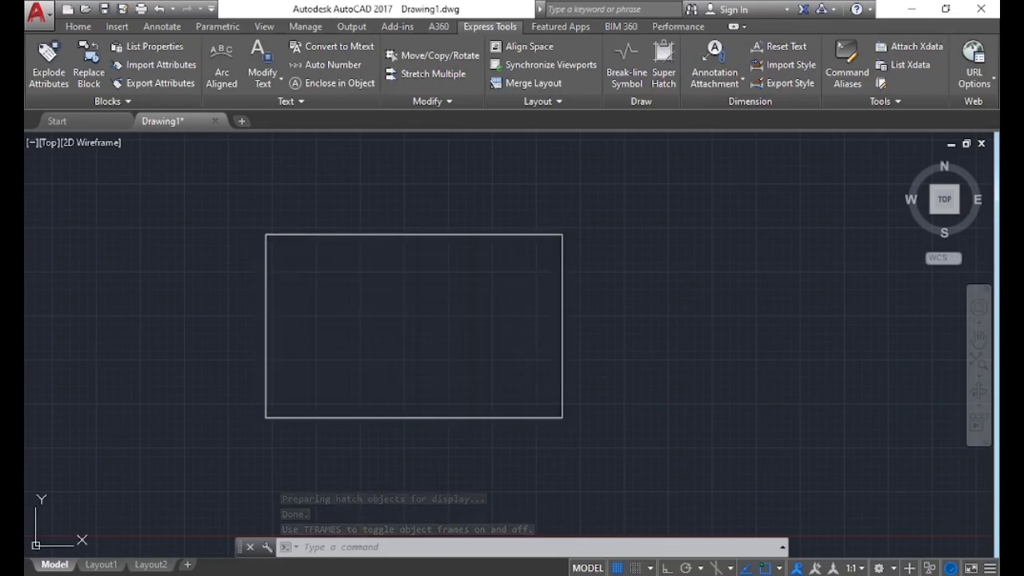
pyautogui.write('u')
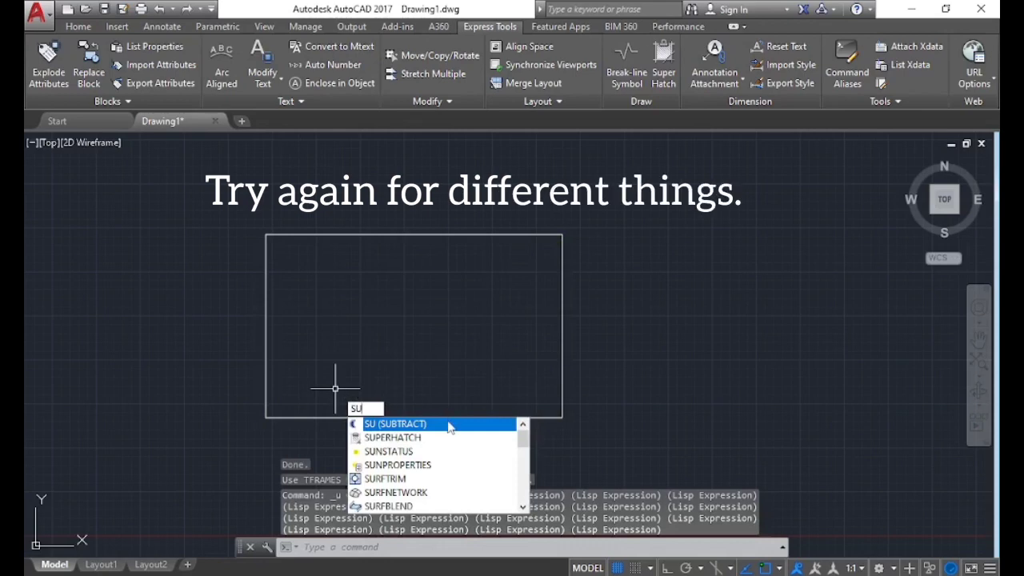
pyautogui.write('pe')
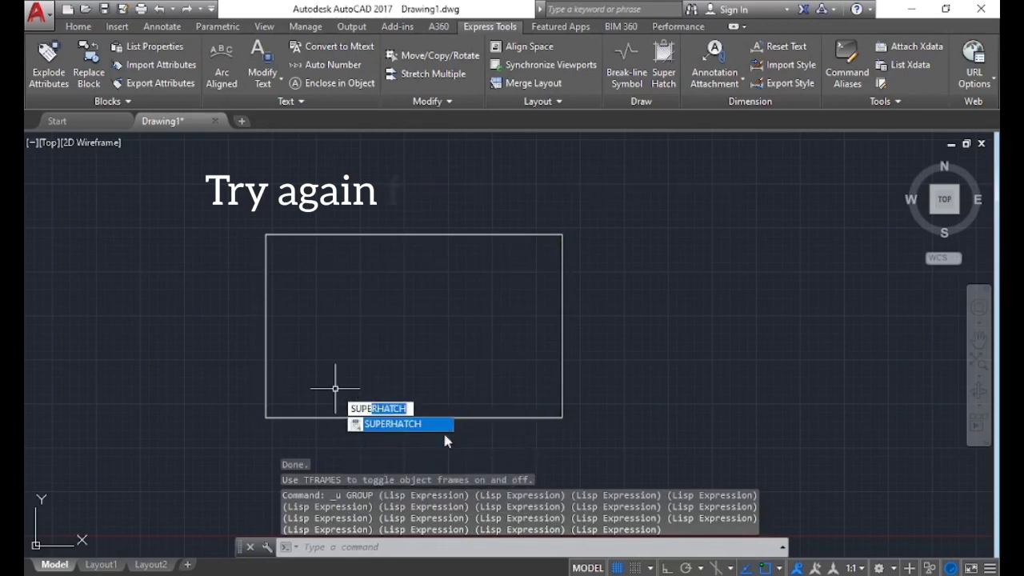
pyautogui.click(443, 421)
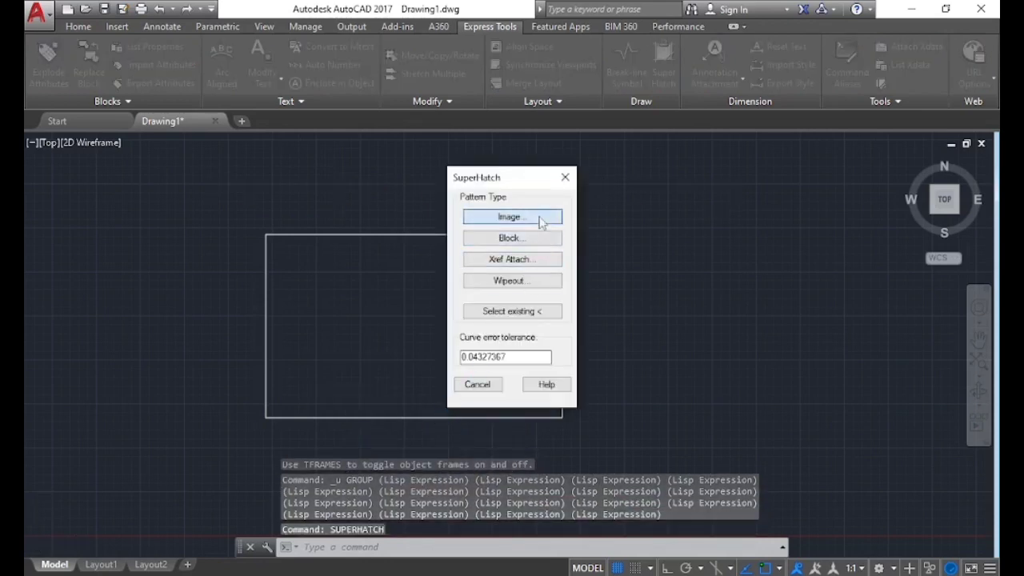
pyautogui.click(508, 218)
pyautogui.click(432, 287)
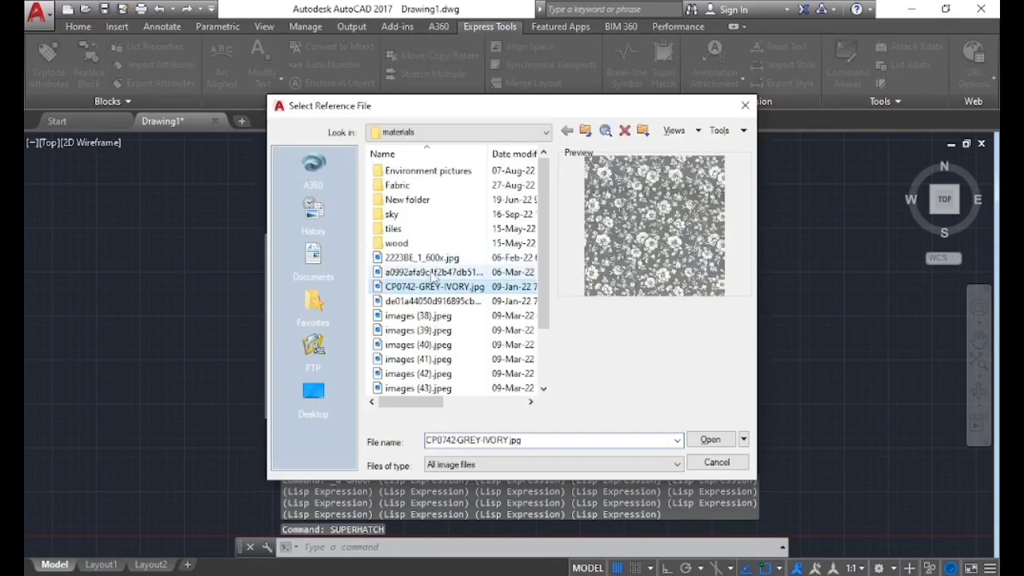
pyautogui.click(431, 272)
pyautogui.click(710, 439)
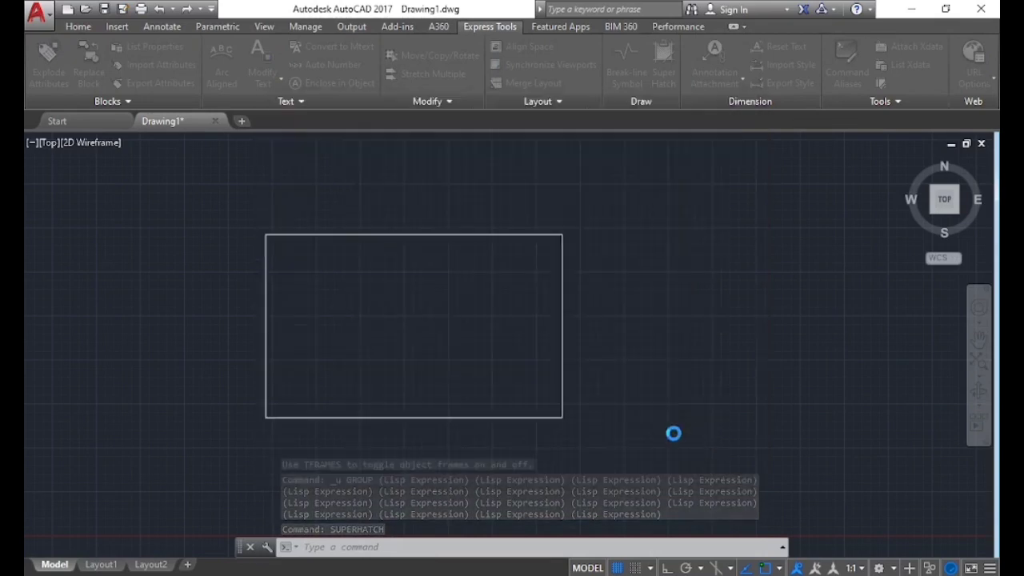
pyautogui.click(528, 409)
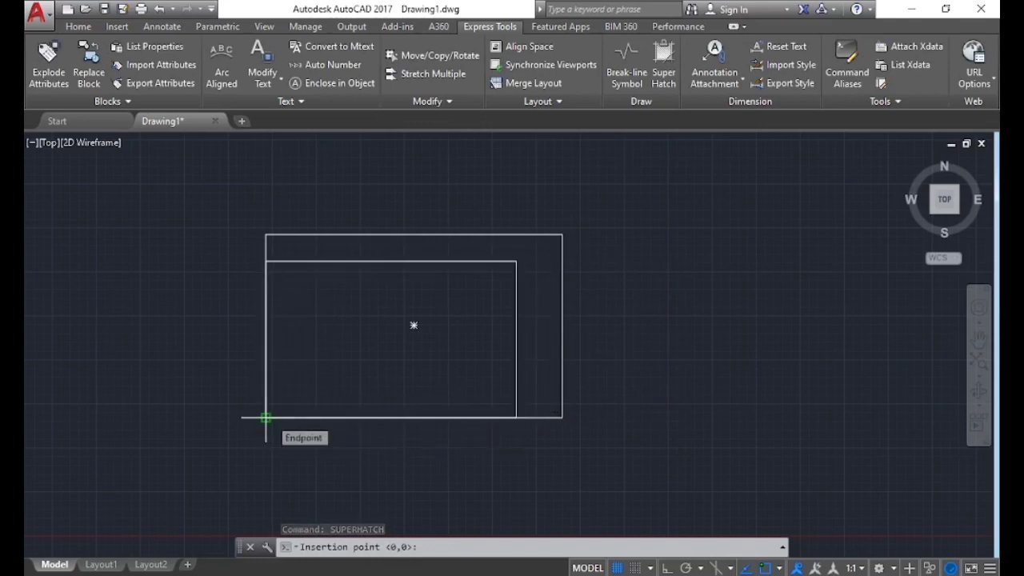
pyautogui.click(265, 417)
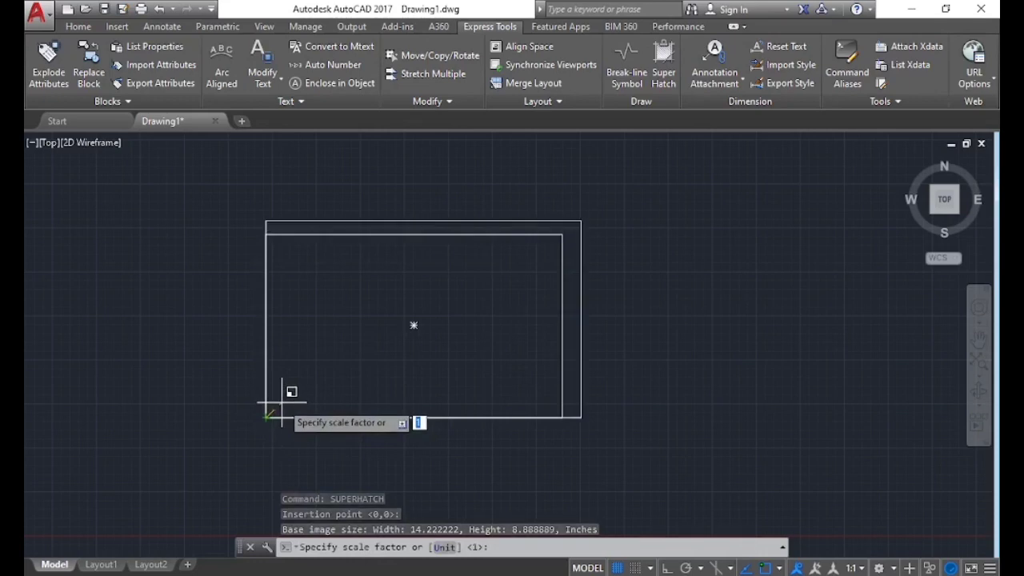
pyautogui.press('Return')
pyautogui.click(319, 439)
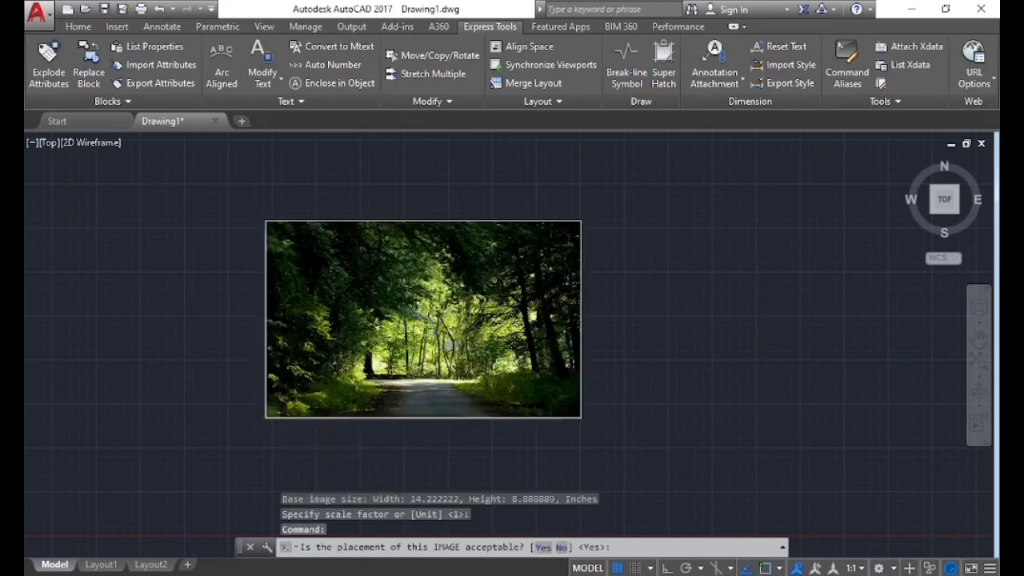
pyautogui.click(371, 363)
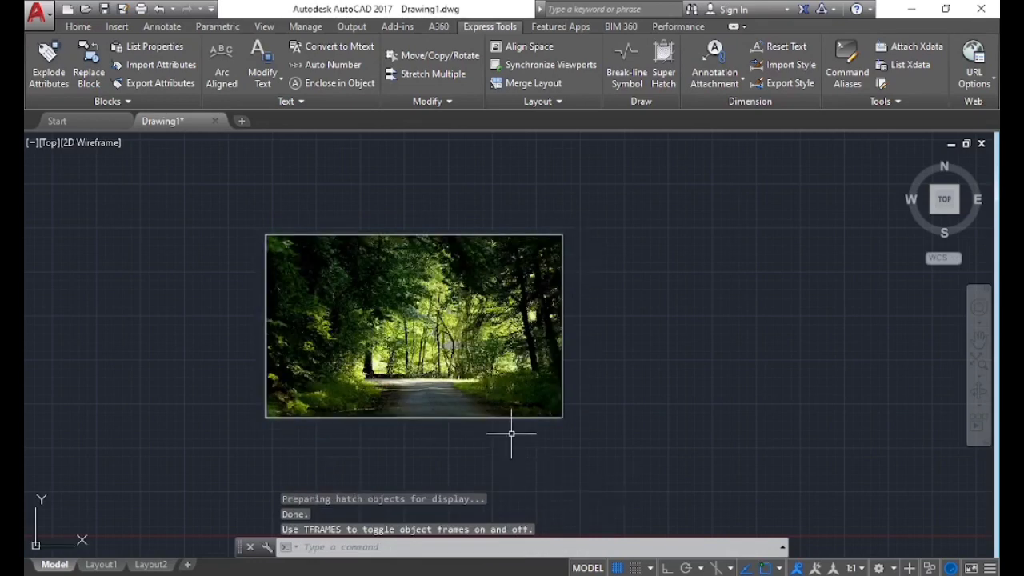
pyautogui.hotkey('ctrl', 'z')
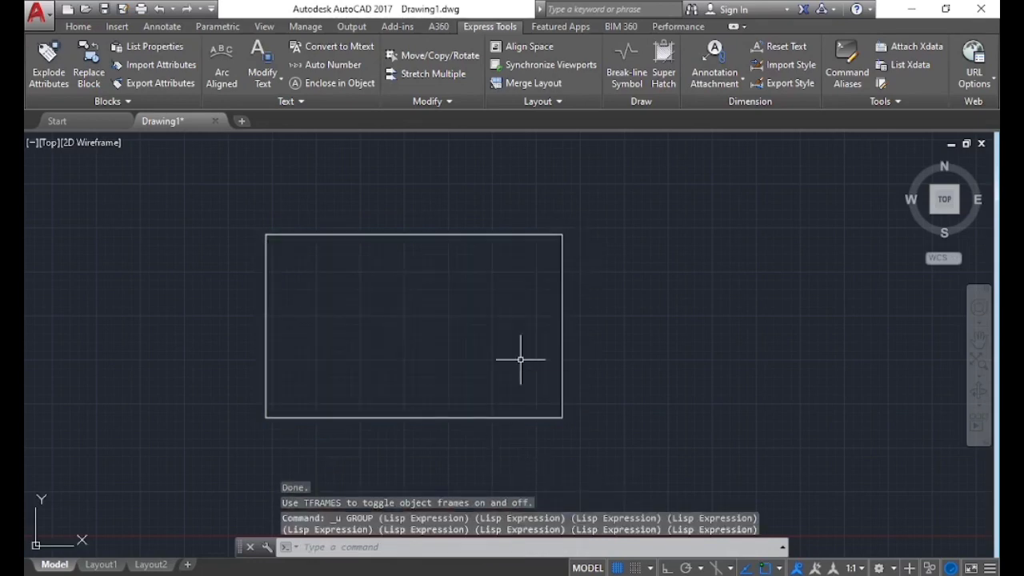
pyautogui.write('upe')
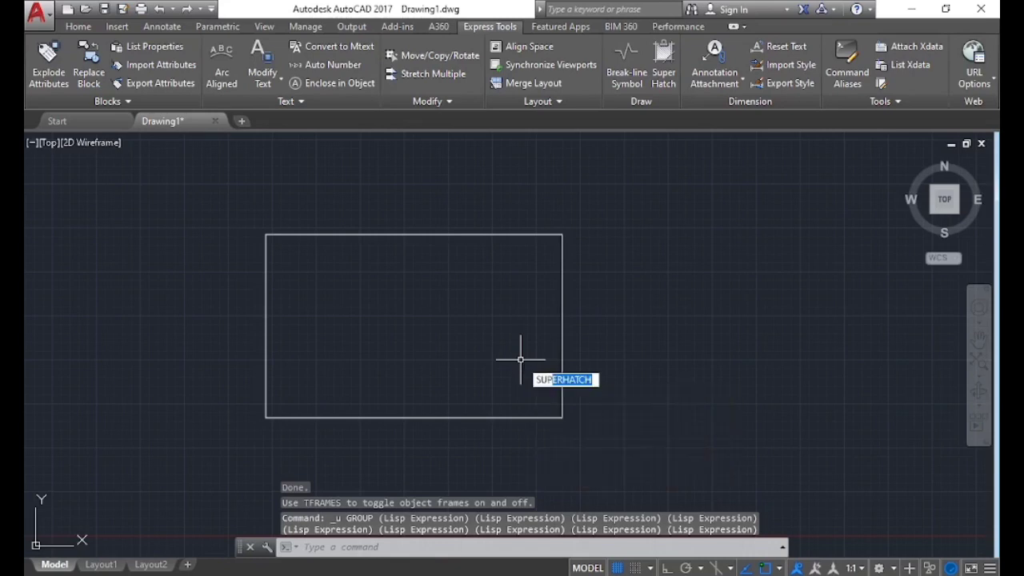
pyautogui.press('Return')
pyautogui.click(545, 217)
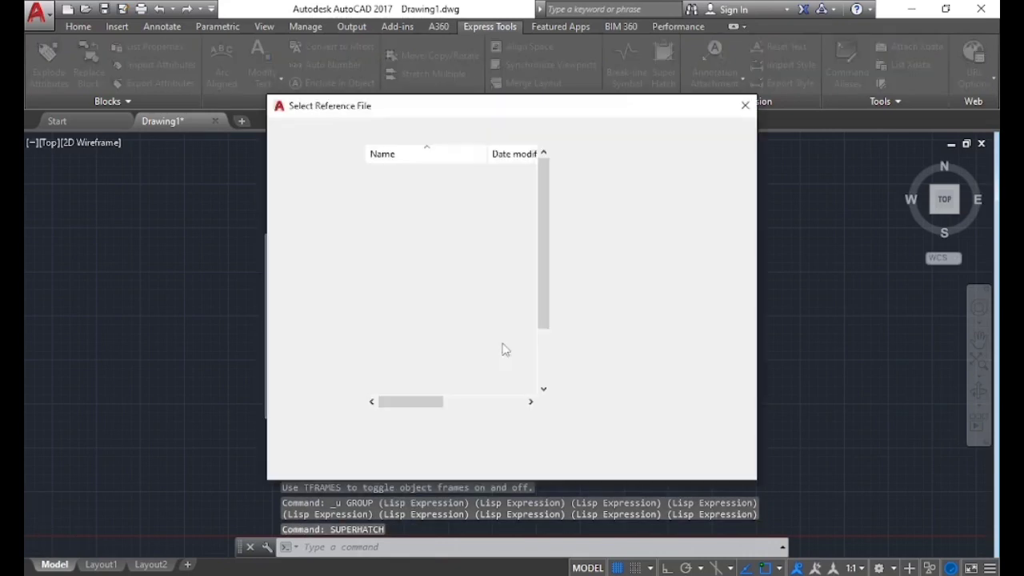
pyautogui.click(436, 272)
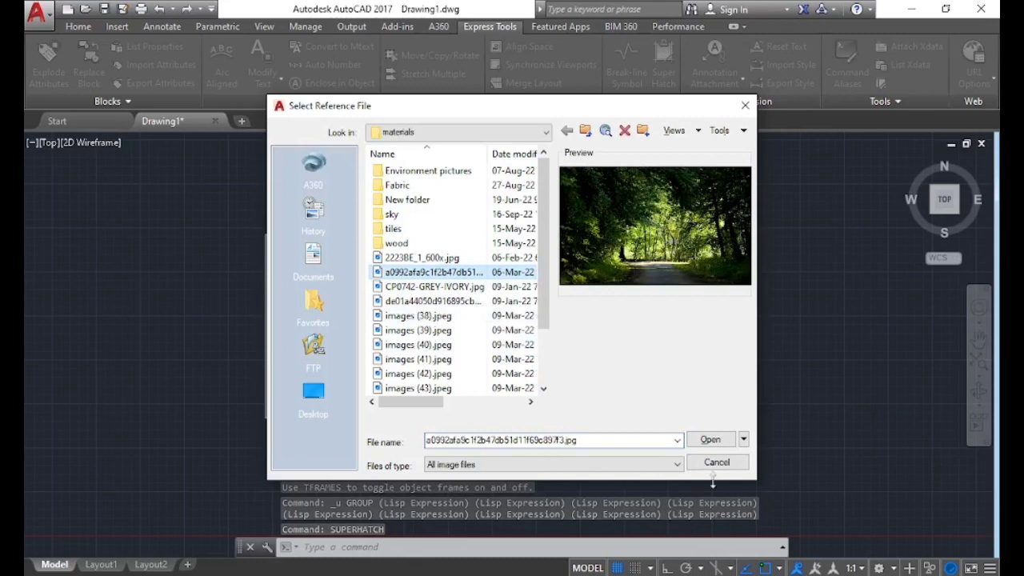
pyautogui.click(709, 440)
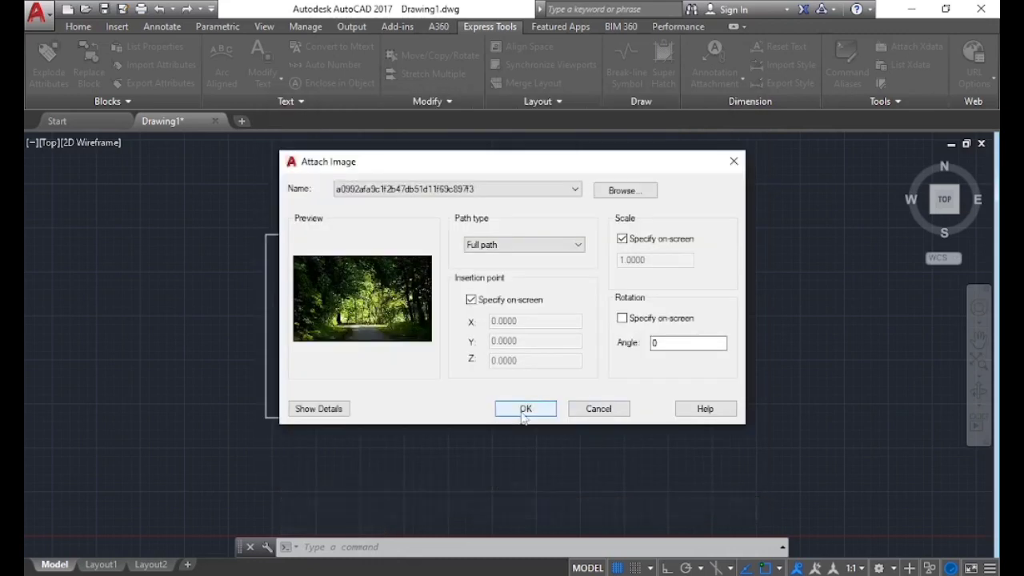
pyautogui.click(525, 409)
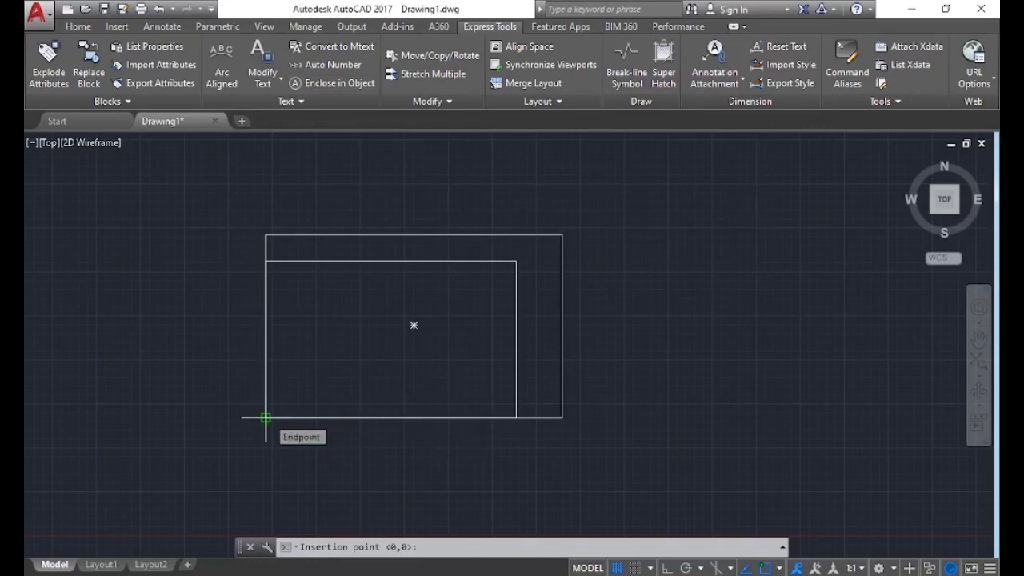
pyautogui.click(266, 417)
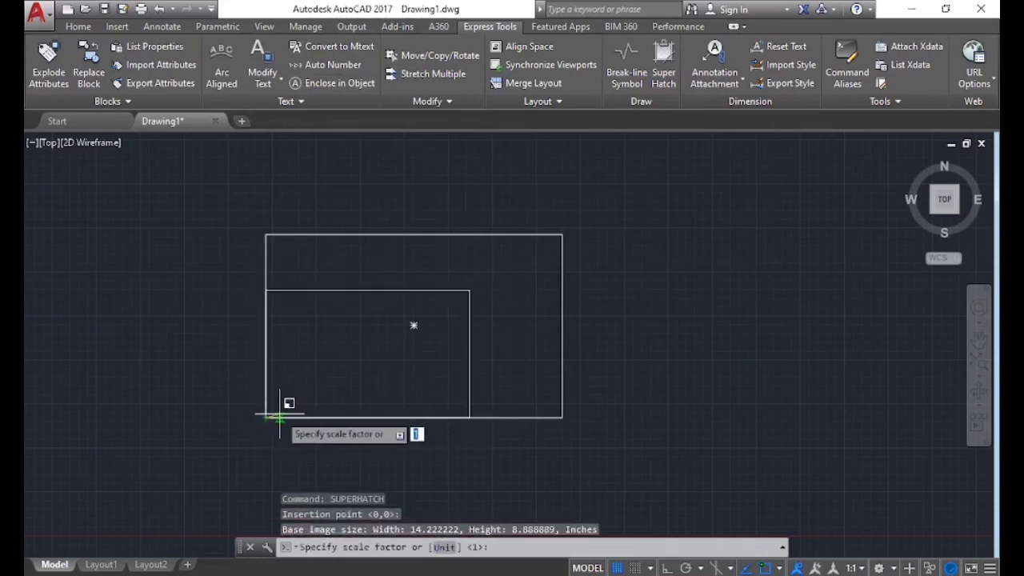
pyautogui.press('Return')
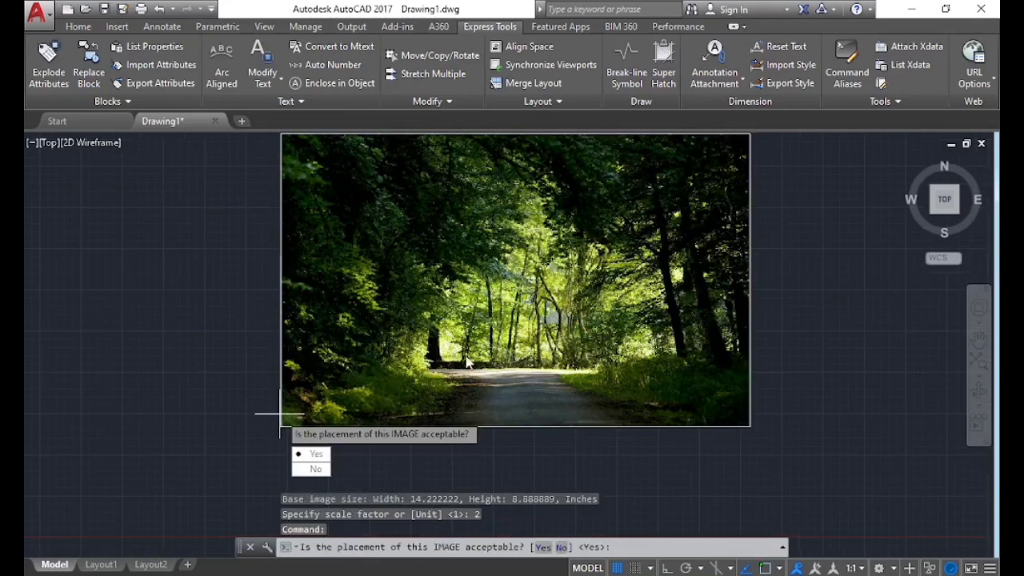
pyautogui.press('Return')
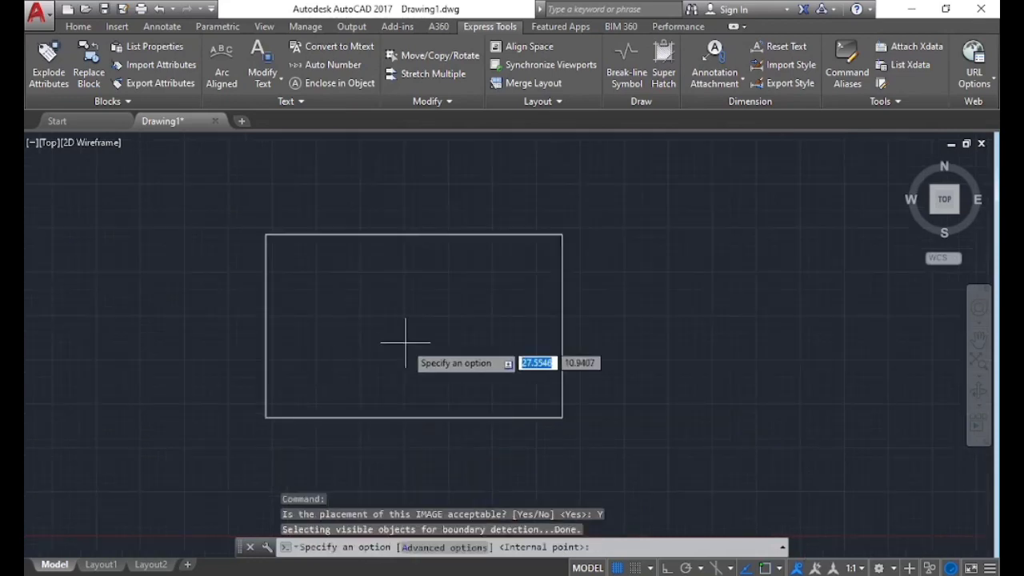
pyautogui.click(406, 342)
pyautogui.press('Return')
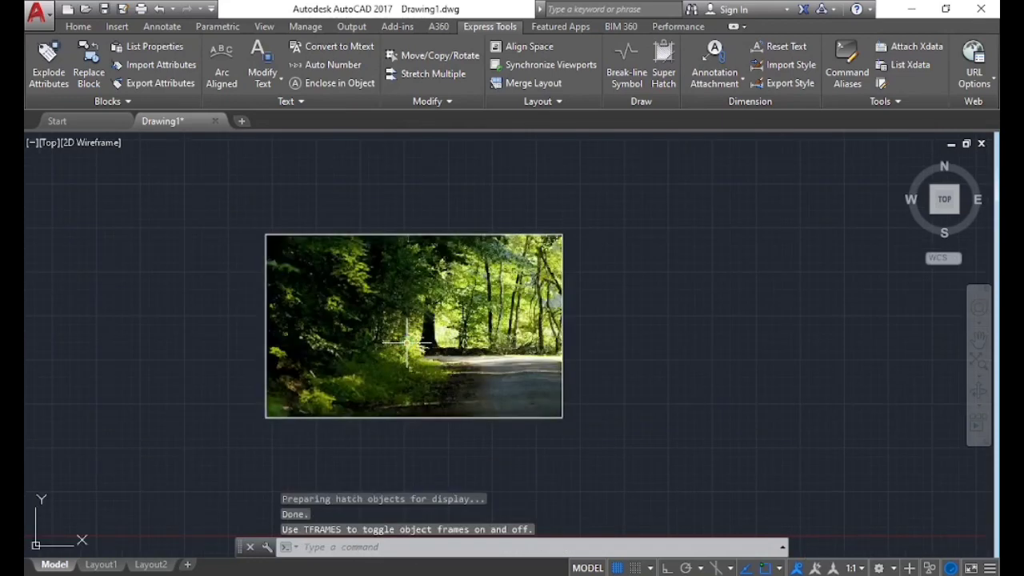
pyautogui.hotkey('ctrl', 'z')
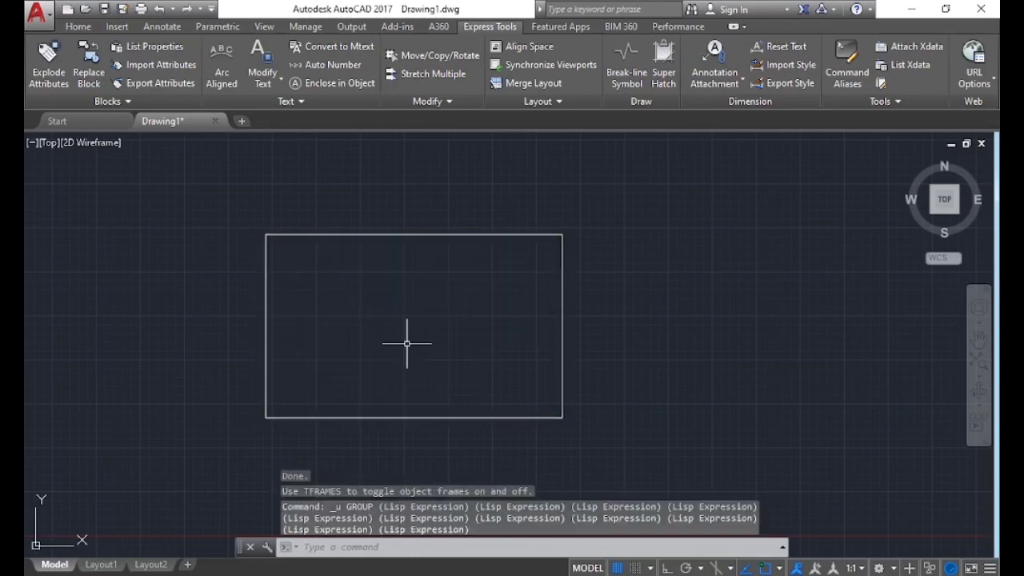
# Rerun SUPERHATCH and pick CP0742-GREY-IVORY.jpg as the image pattern
pyautogui.write('sup')
pyautogui.press('Return')
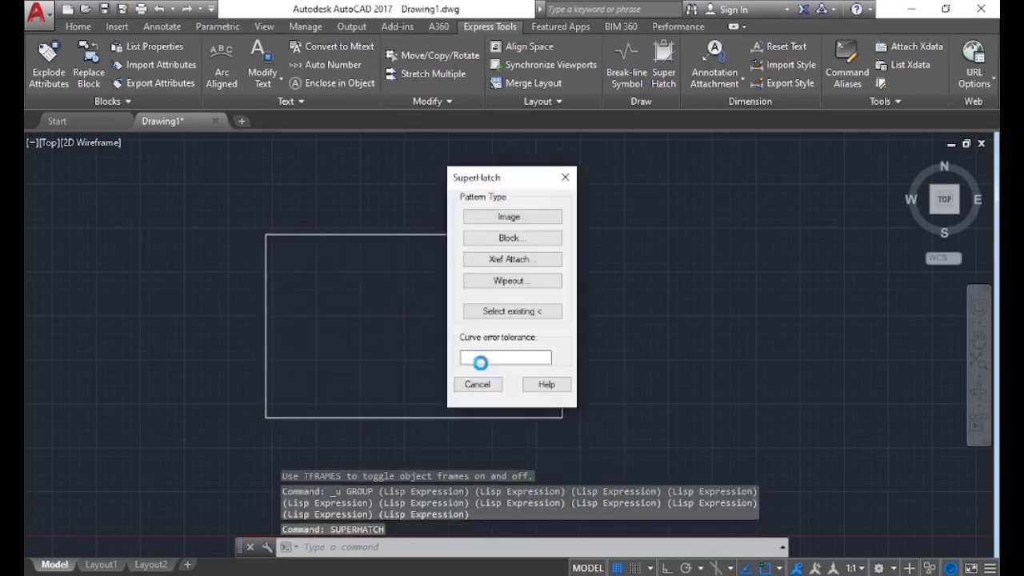
pyautogui.click(515, 217)
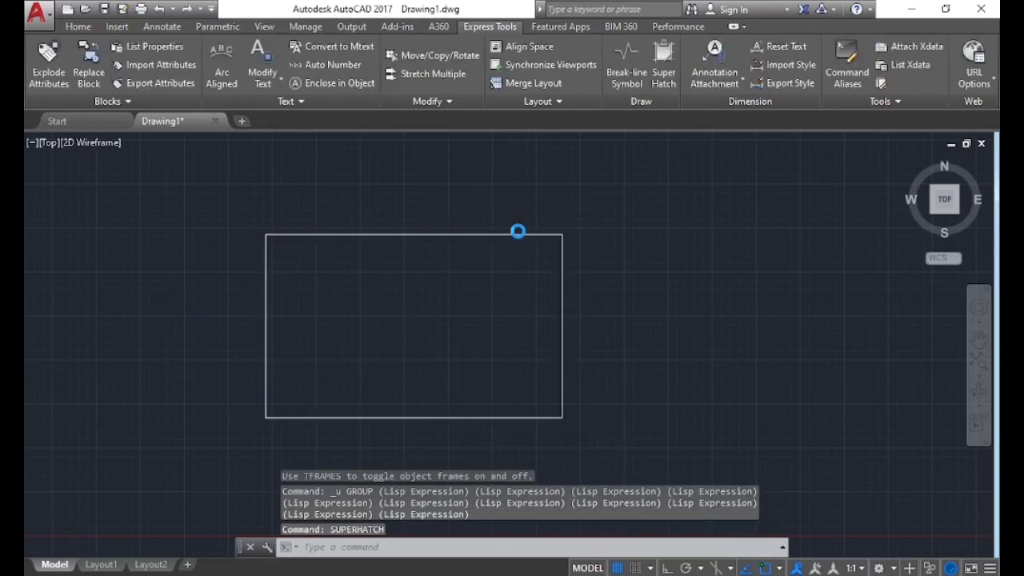
pyautogui.click(434, 287)
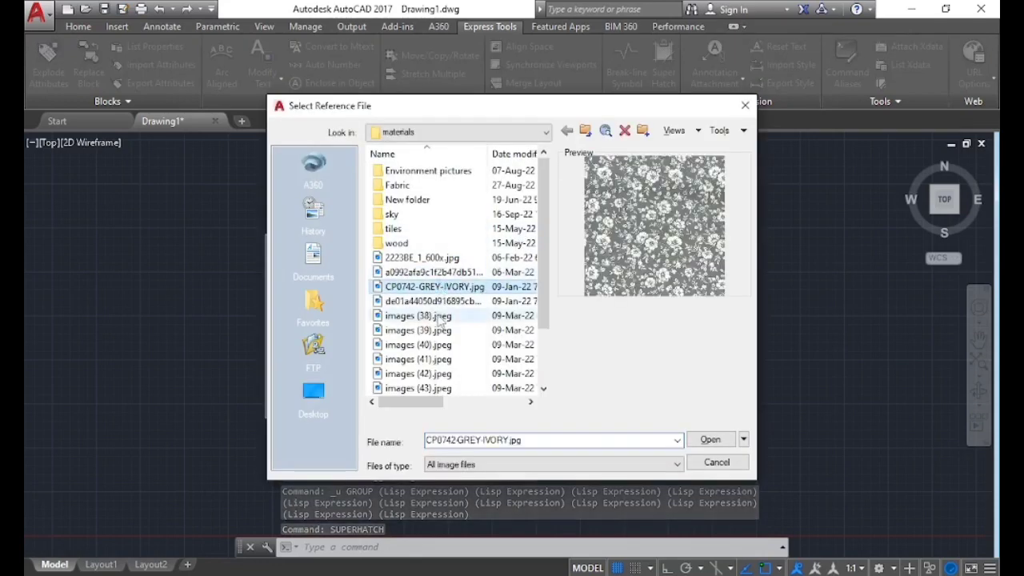
pyautogui.click(418, 315)
pyautogui.click(451, 286)
pyautogui.click(710, 439)
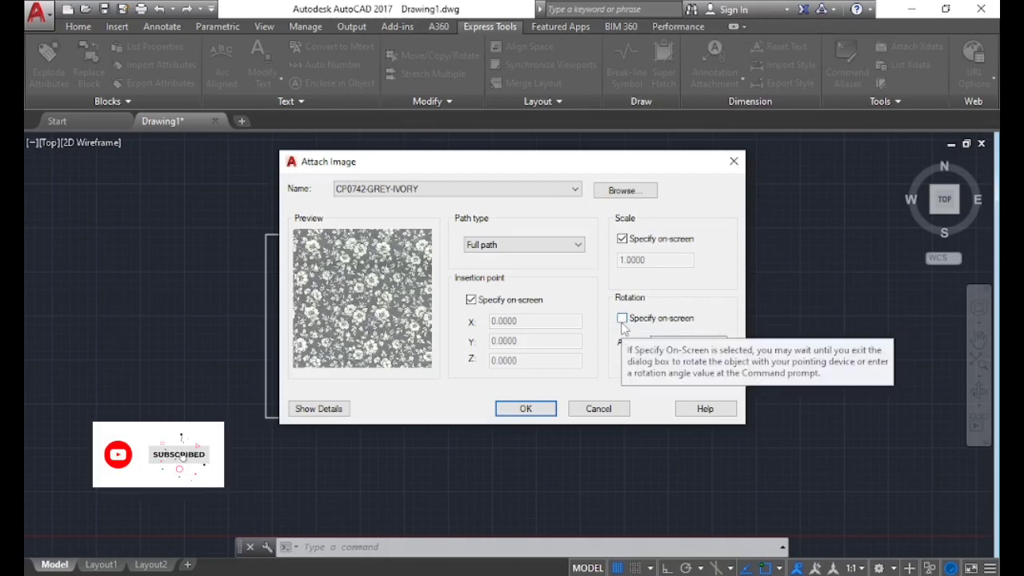
# Attach it with on-screen scaling off, anchor at the lower-left corner, then reject the placement
pyautogui.click(638, 241)
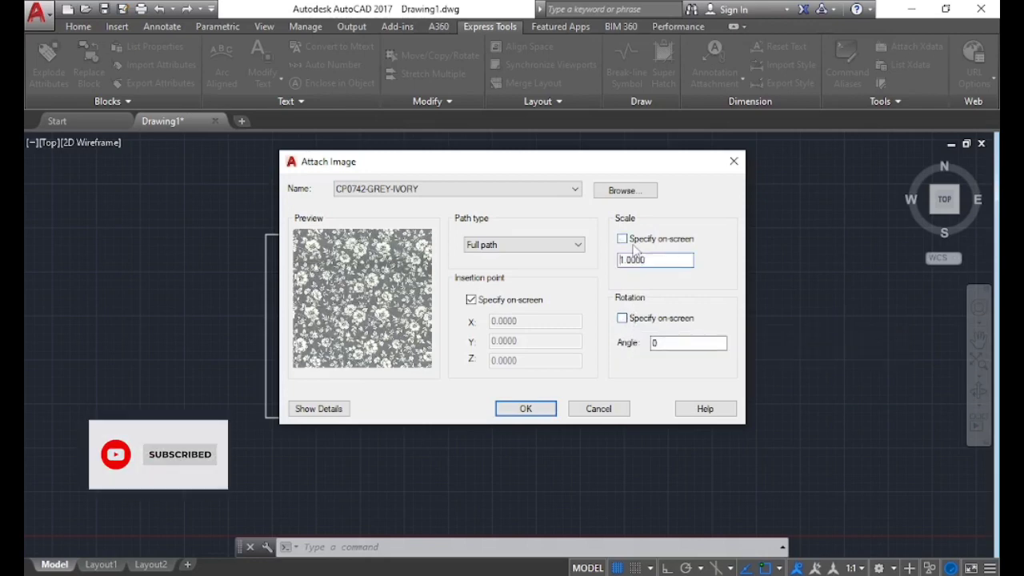
pyautogui.click(520, 408)
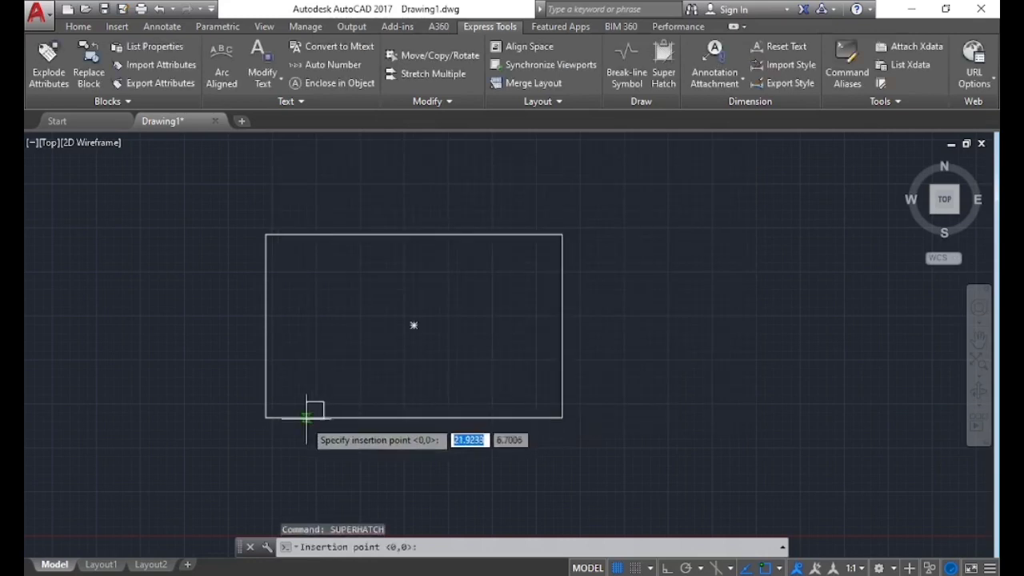
pyautogui.click(265, 417)
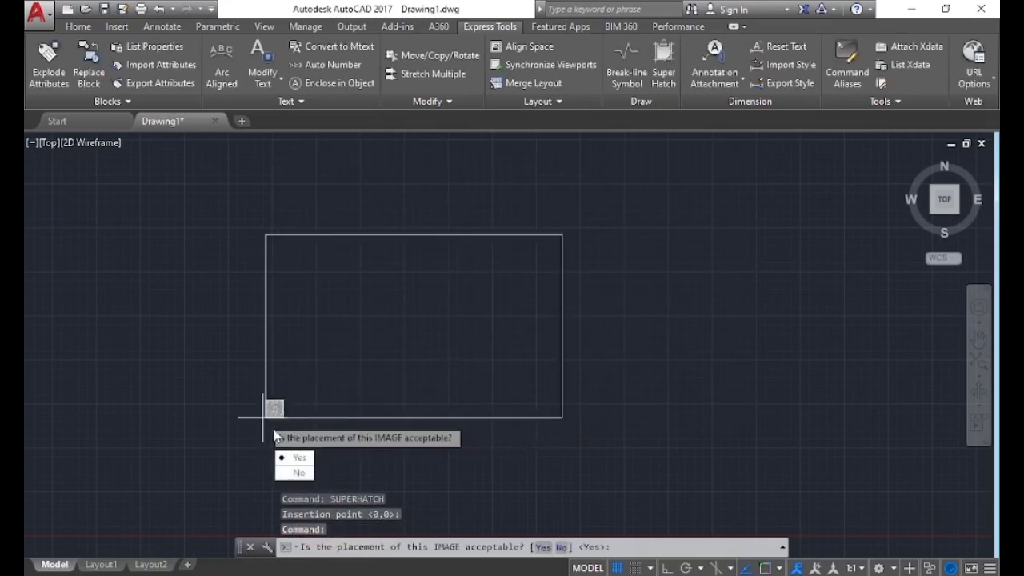
pyautogui.click(308, 473)
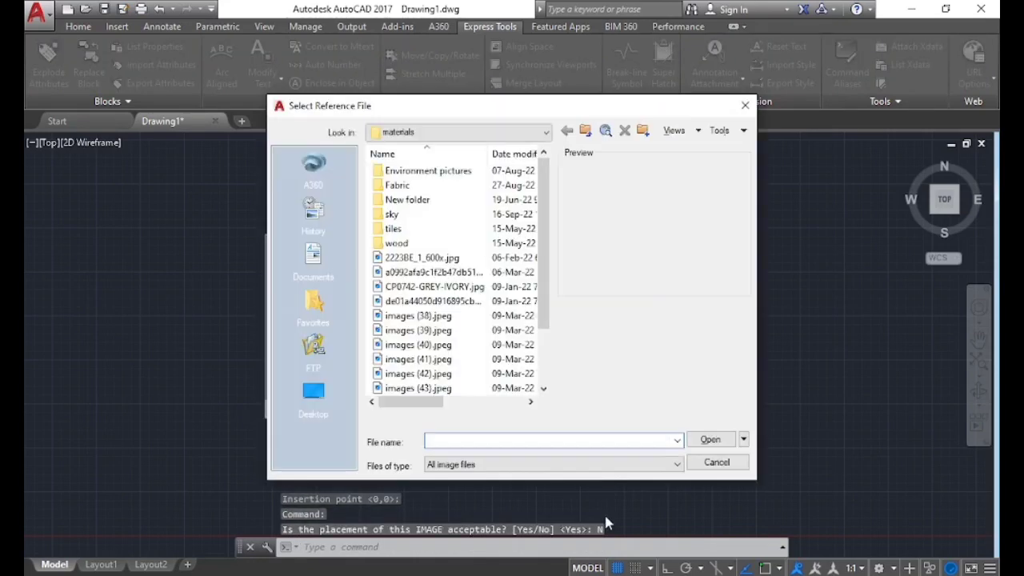
# Reopen CP0742-GREY-IVORY.jpg with the scale set to be specified on screen
pyautogui.click(436, 287)
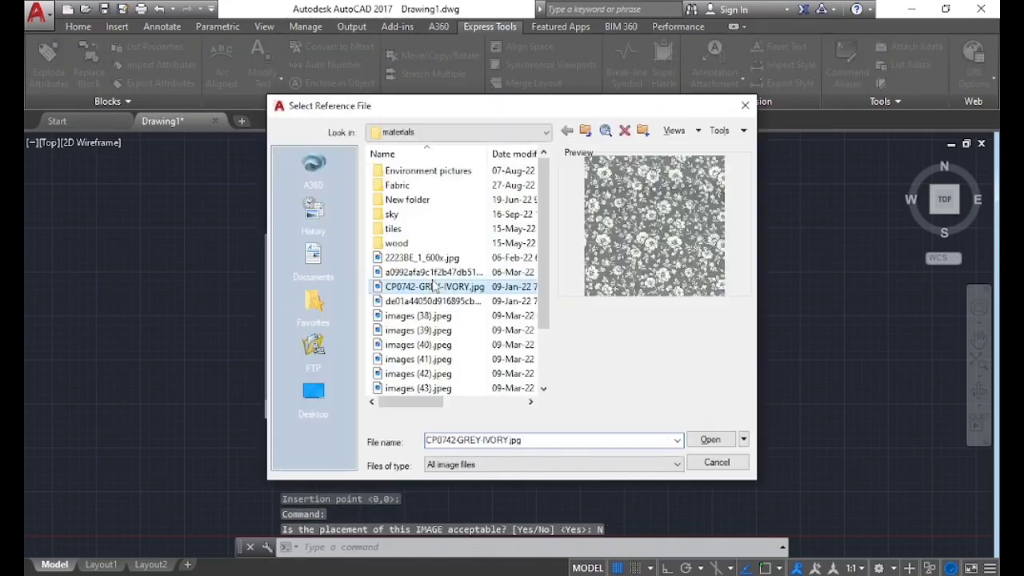
pyautogui.click(710, 439)
pyautogui.click(621, 239)
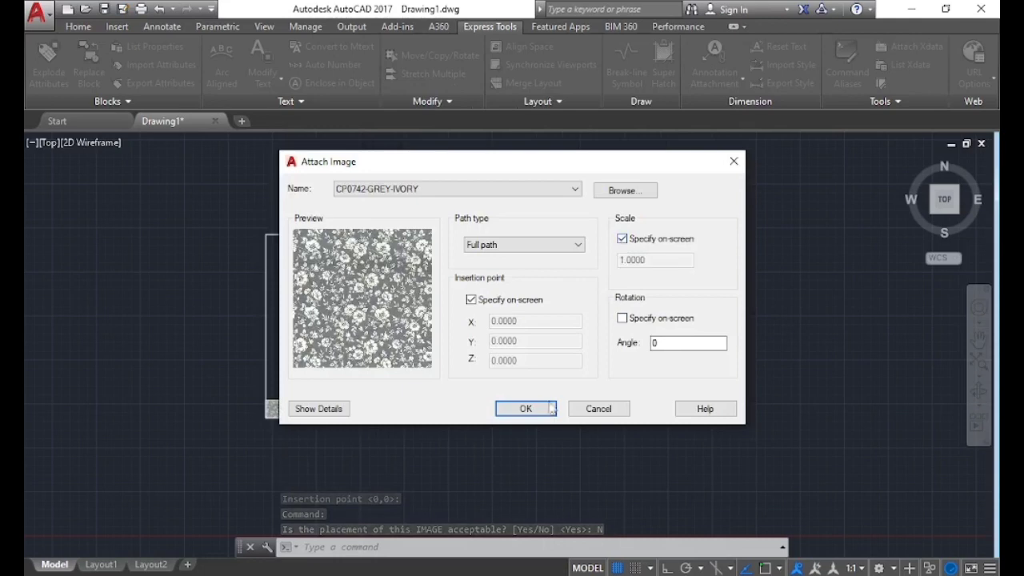
pyautogui.click(525, 409)
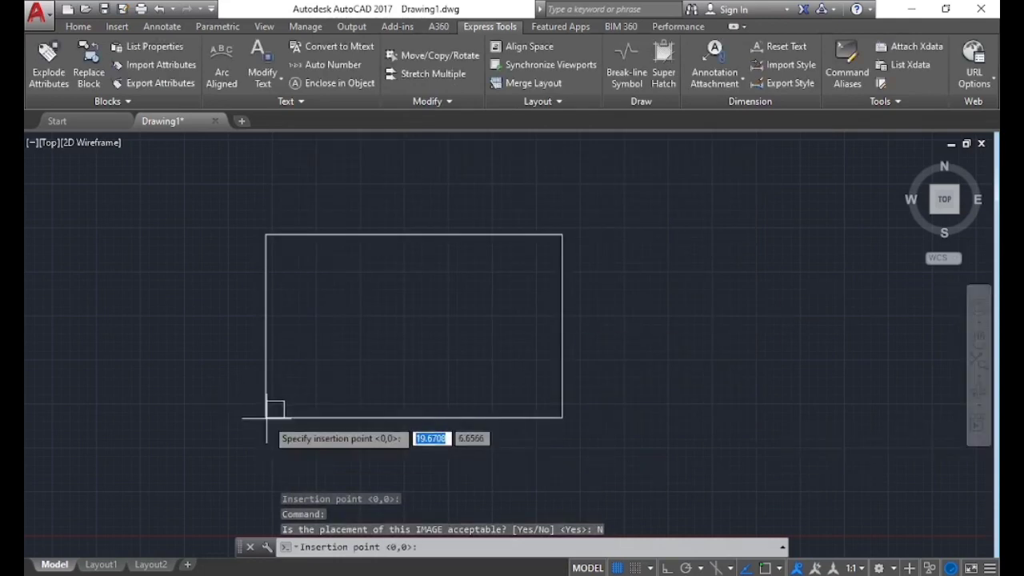
# Size the image from the rectangle's lower-left to upper-right corner and fill the rectangle with it
pyautogui.click(266, 417)
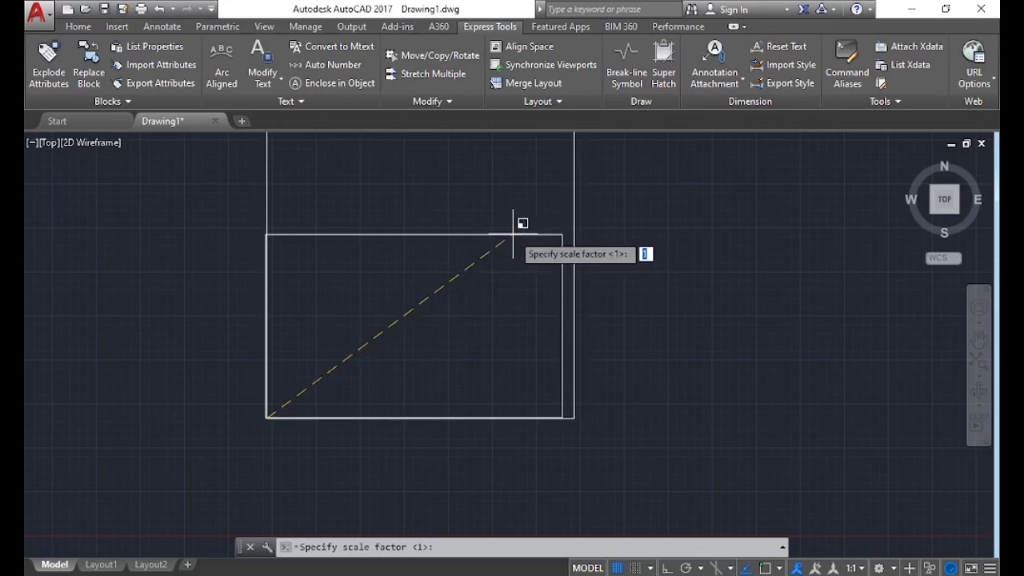
pyautogui.click(512, 235)
pyautogui.write('Y')
pyautogui.press('Return')
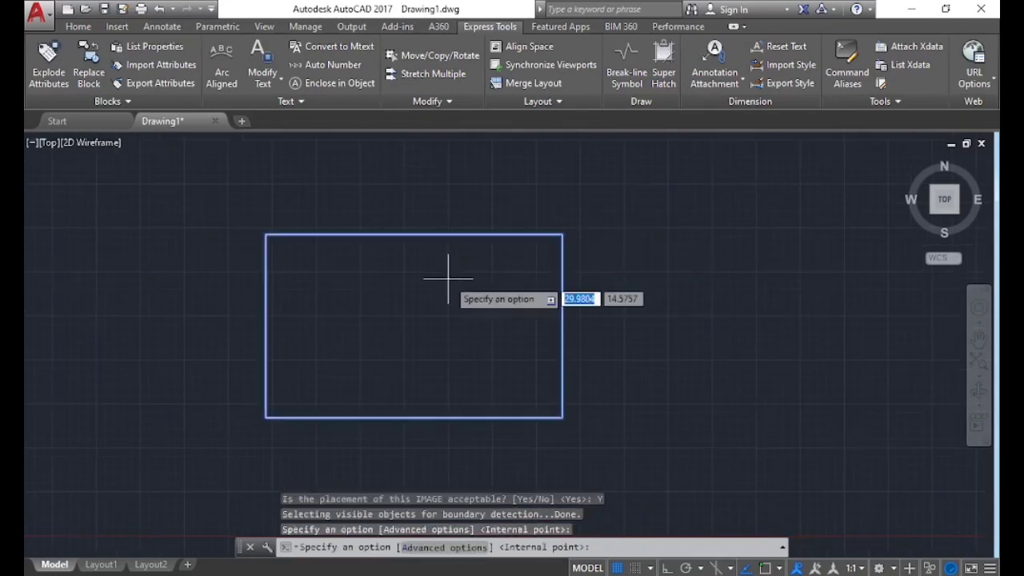
pyautogui.click(447, 279)
pyautogui.press('Return')
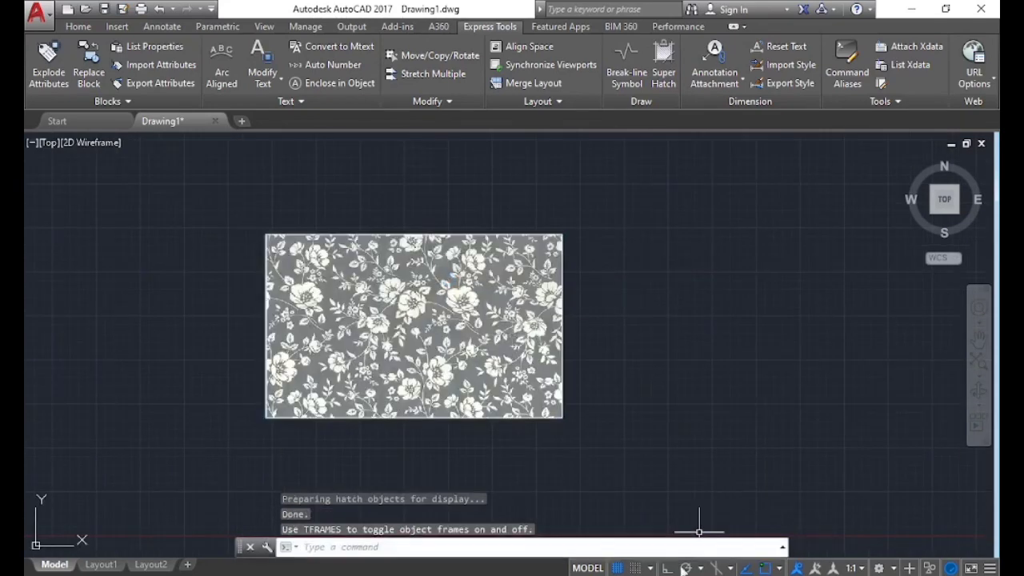